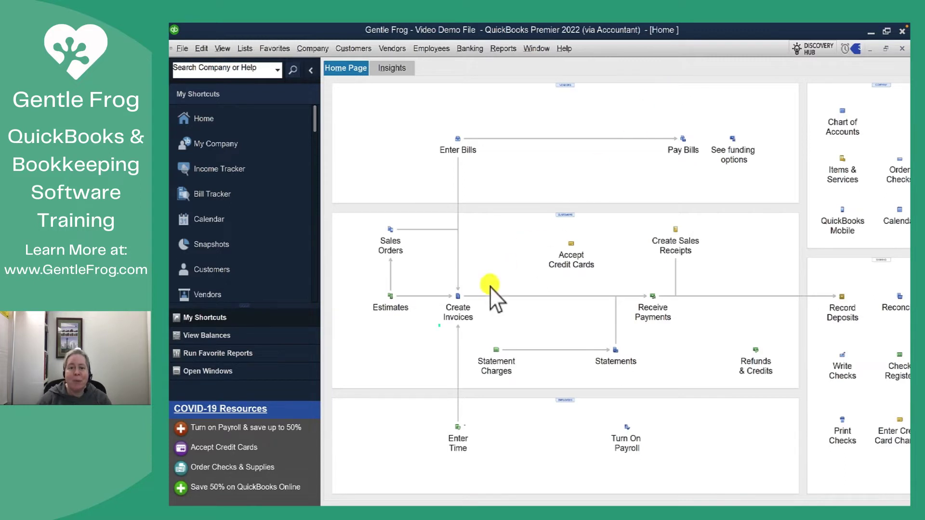
# Start a new invoice for the customer with one line: quantity 1 of item Deposit.
pyautogui.click(460, 317)
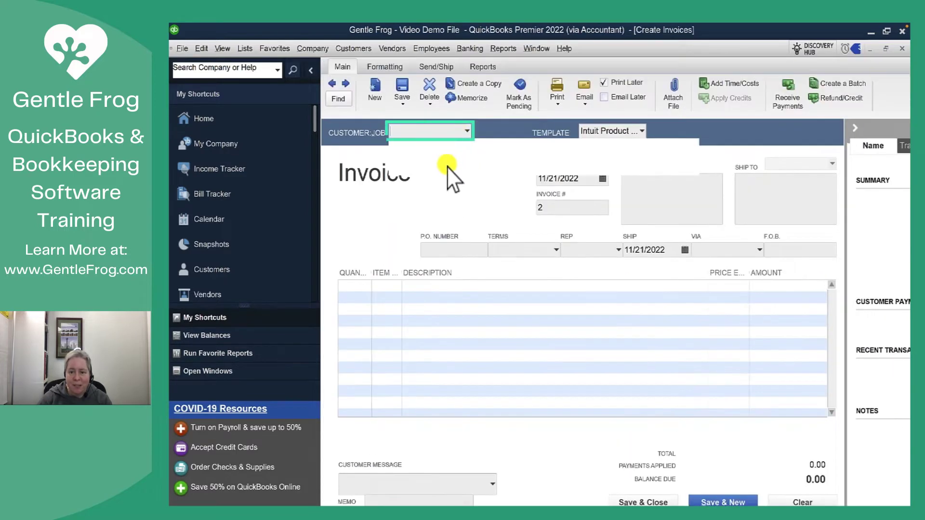
pyautogui.write('Sally The Customer')
pyautogui.press('Tab')
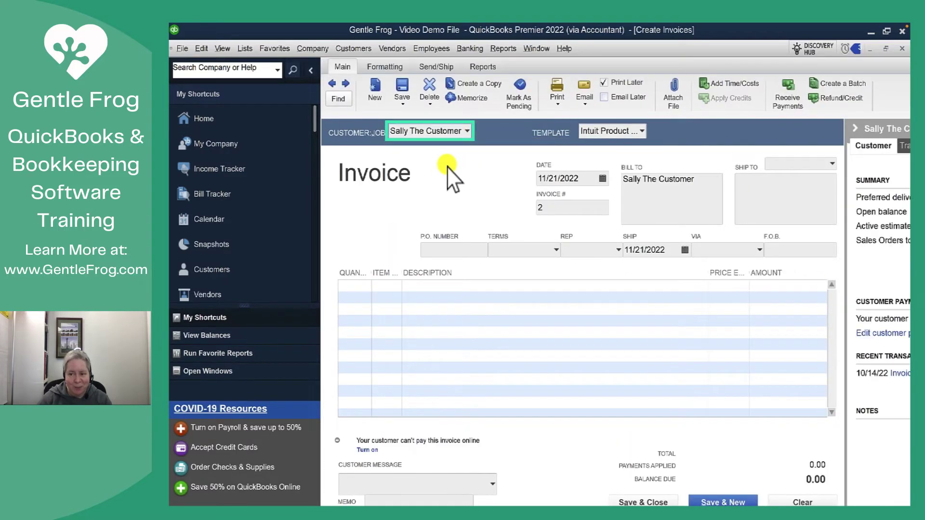
pyautogui.click(240, 286)
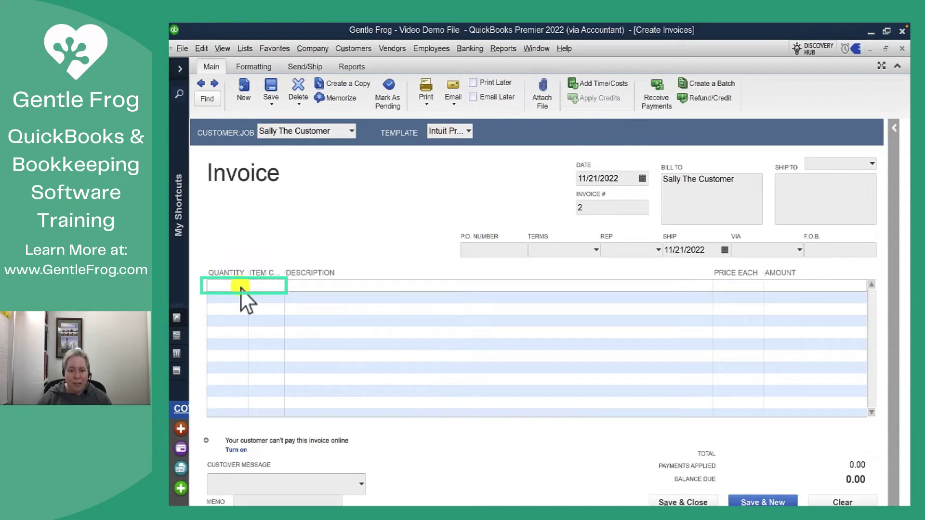
pyautogui.write('1')
pyautogui.press('Tab')
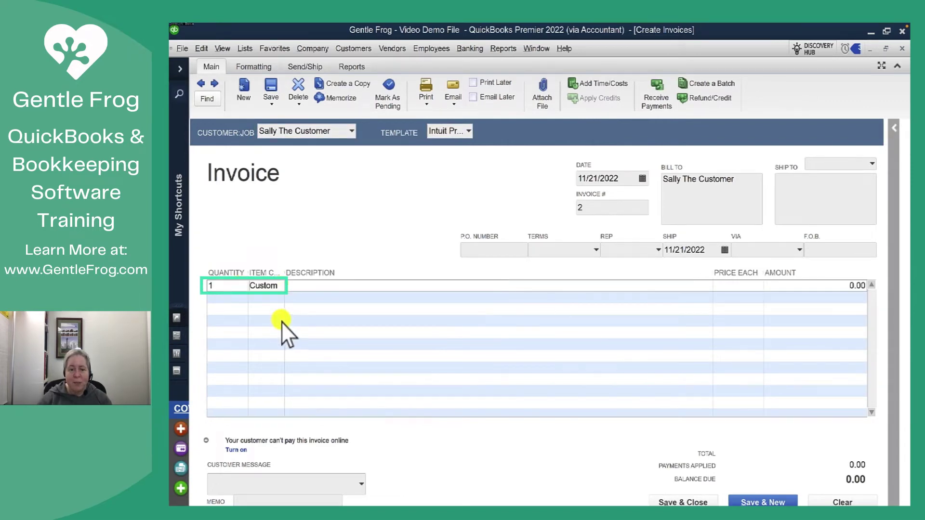
pyautogui.write('Deposit')
# Replace the line description with 'Deposit for 2022 project.', clear the price, and save the invoice.
pyautogui.click(392, 286)
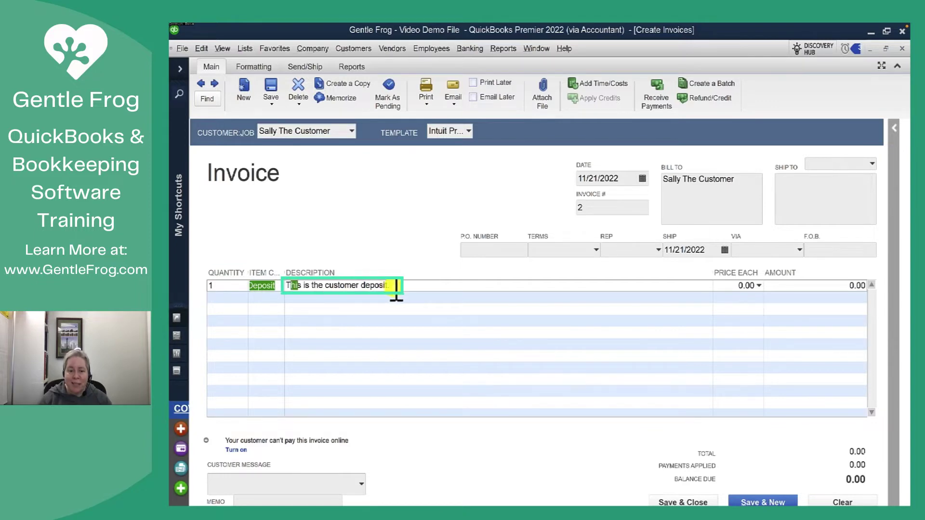
pyautogui.moveTo(399, 286); pyautogui.dragTo(291, 288)
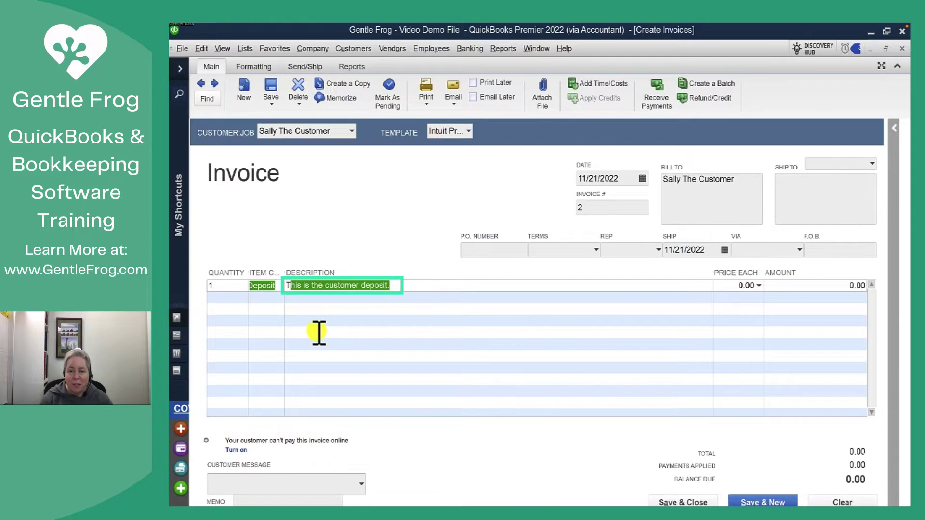
pyautogui.press('Delete')
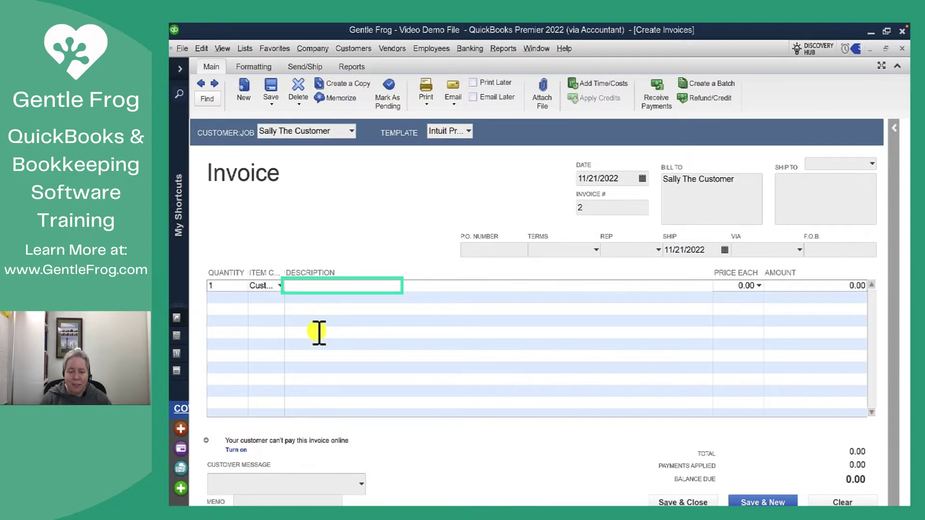
pyautogui.write('Deposit for')
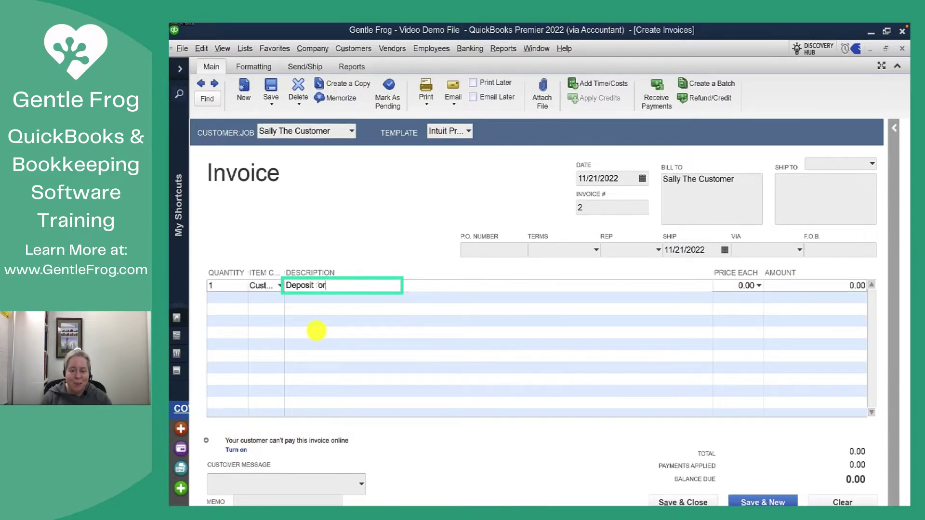
pyautogui.write(' 2022 project.')
pyautogui.press('Tab')
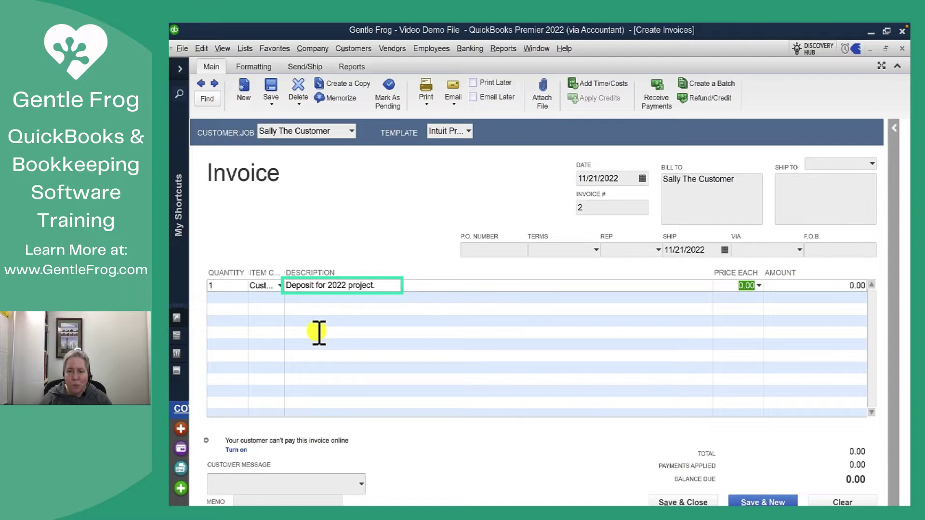
pyautogui.press('BackSpace')
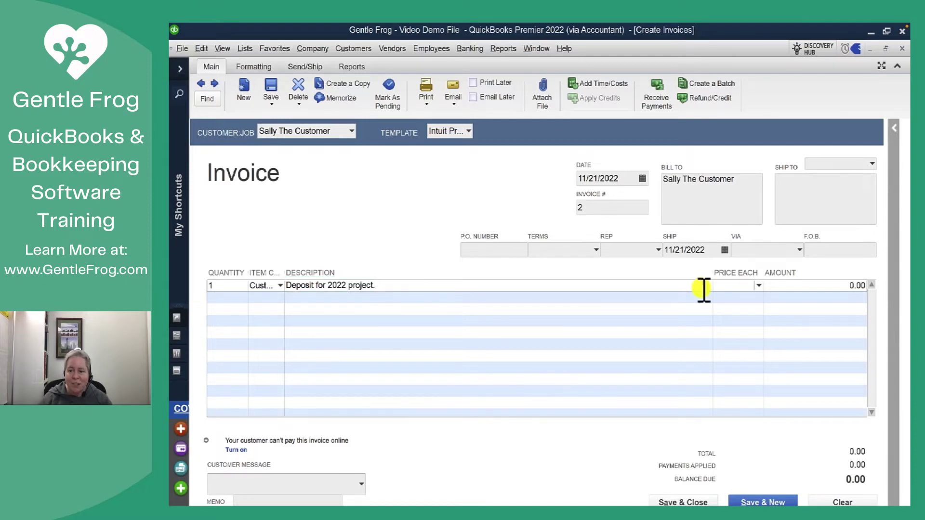
pyautogui.press('Tab')
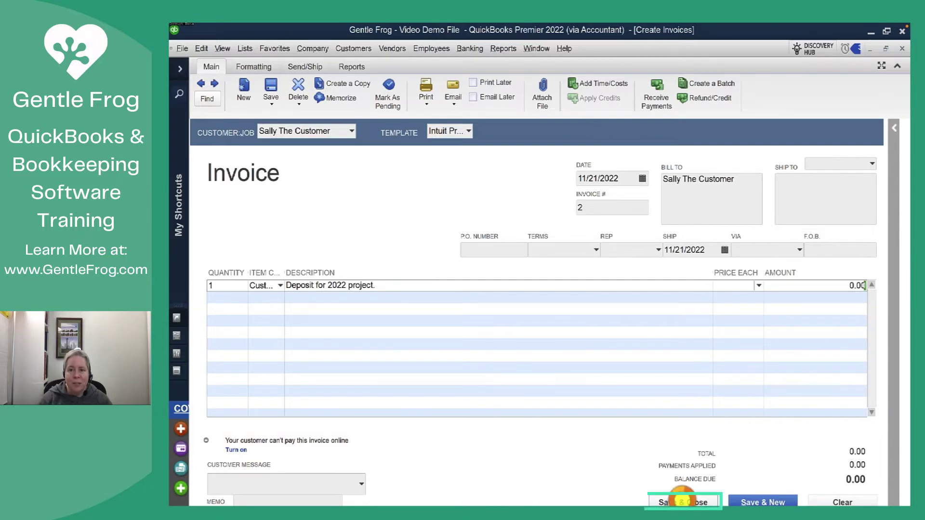
pyautogui.click(683, 502)
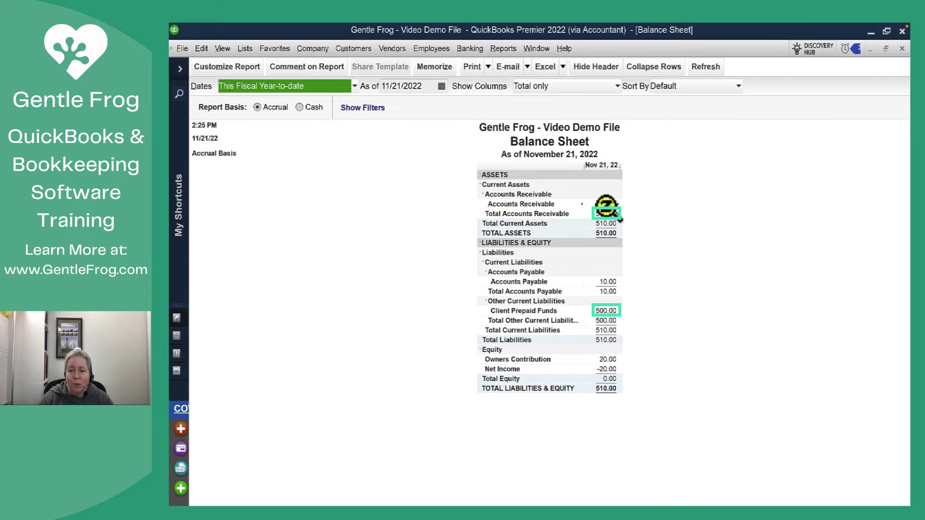
# Drill into Total Accounts Receivable to check the deposit invoice, then return to the Balance Sheet.
pyautogui.doubleClick(605, 208)
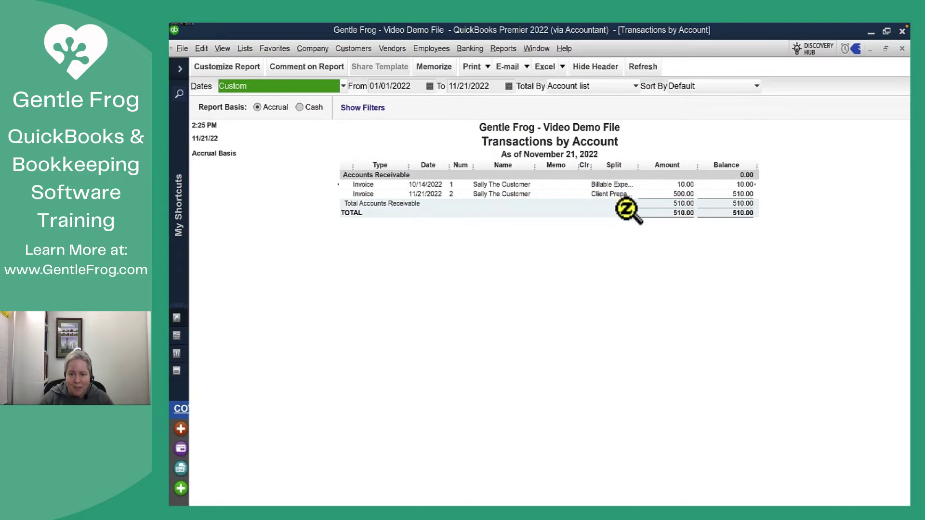
pyautogui.click(598, 271)
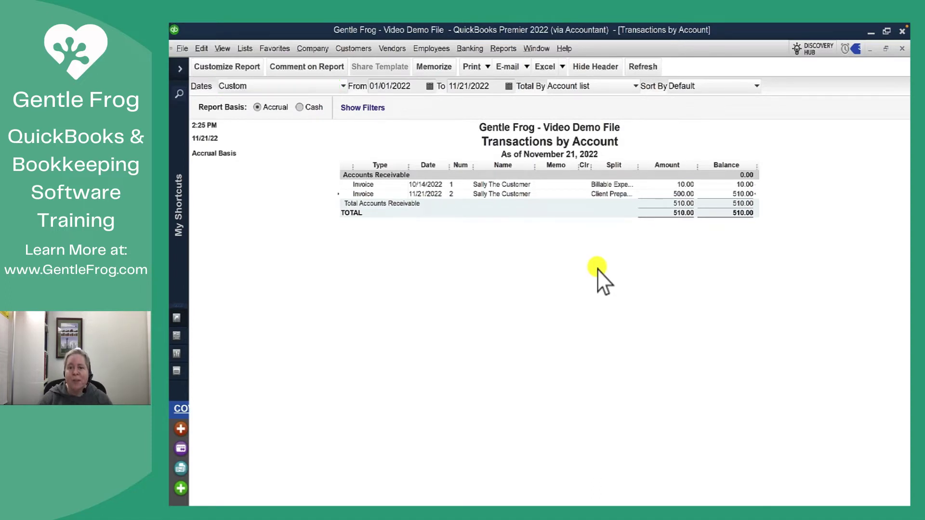
pyautogui.press('Escape')
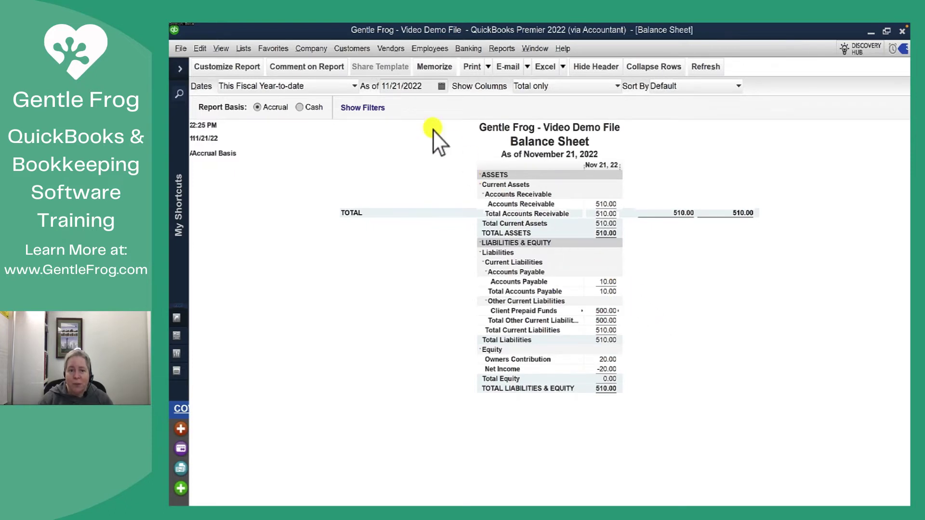
# Record the customer's payment on the invoice with the default date and save it.
pyautogui.click(340, 49)
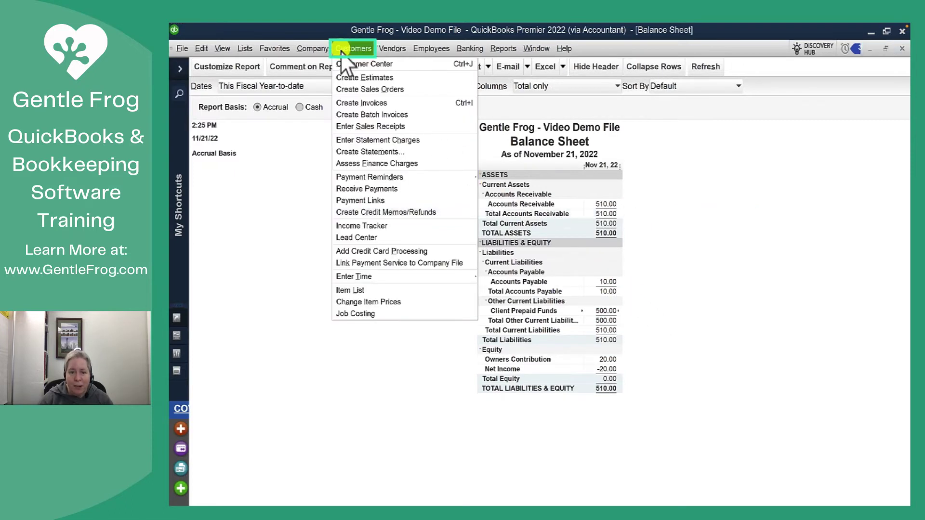
pyautogui.click(357, 187)
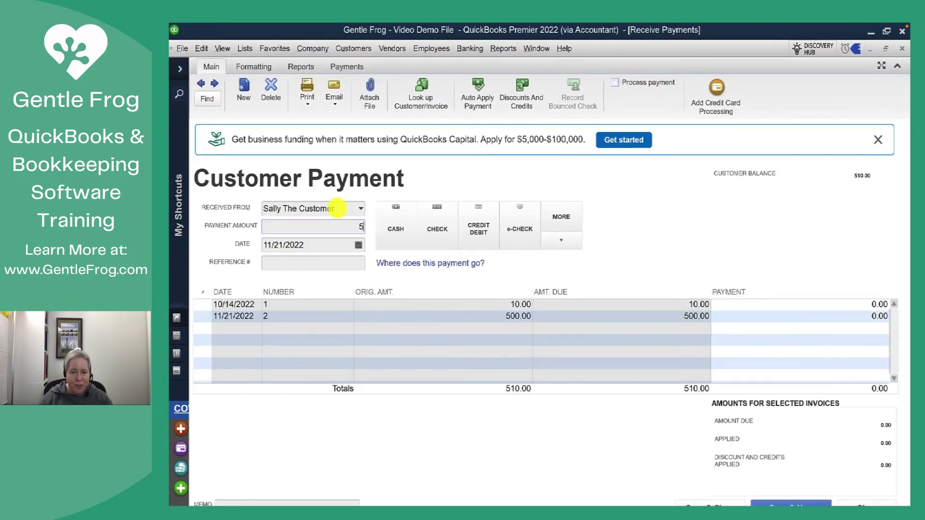
pyautogui.press('Tab')
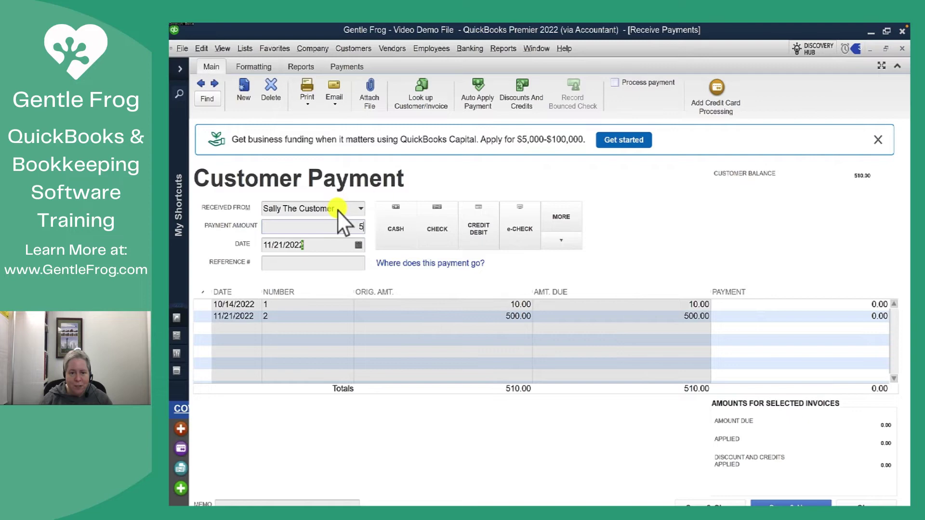
pyautogui.click(711, 504)
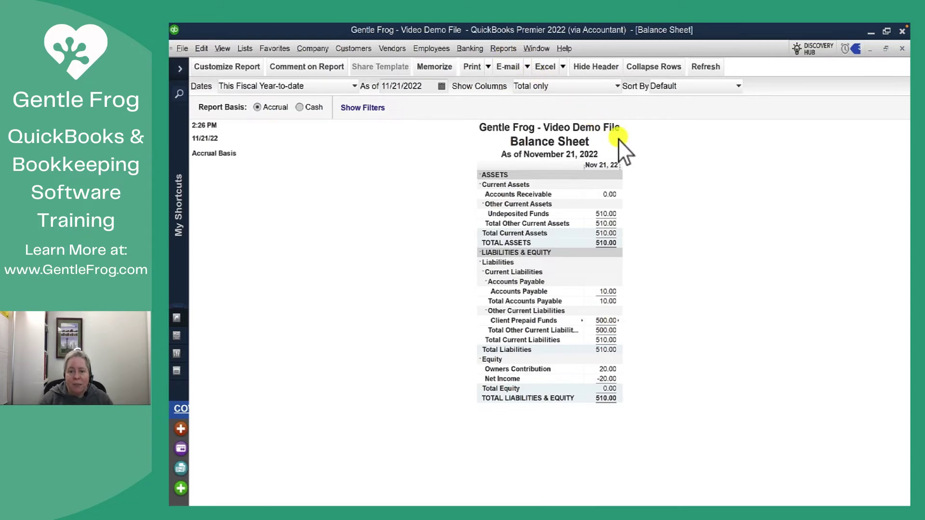
# Glance at the Profit & Loss, then drill into Client Prepaid Funds and close the empty report.
pyautogui.click(605, 140)
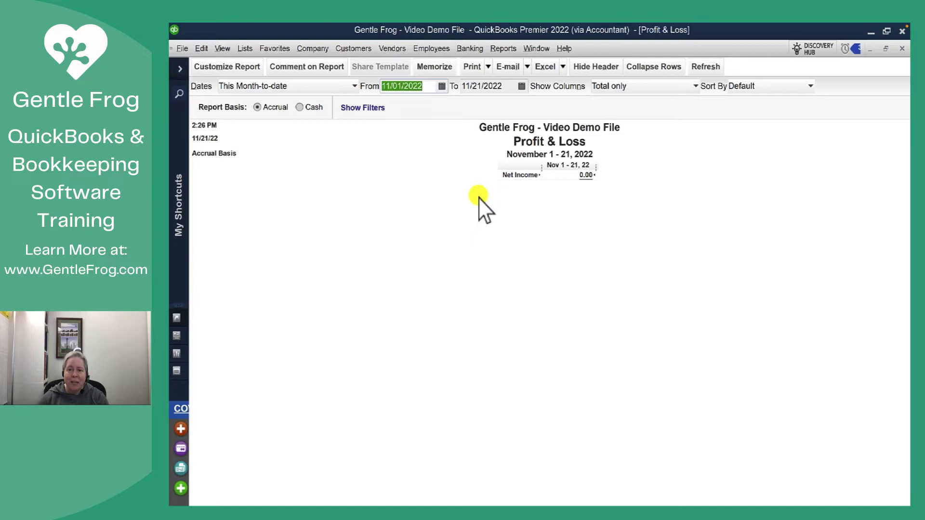
pyautogui.hotkey('ctrl', 'Tab')
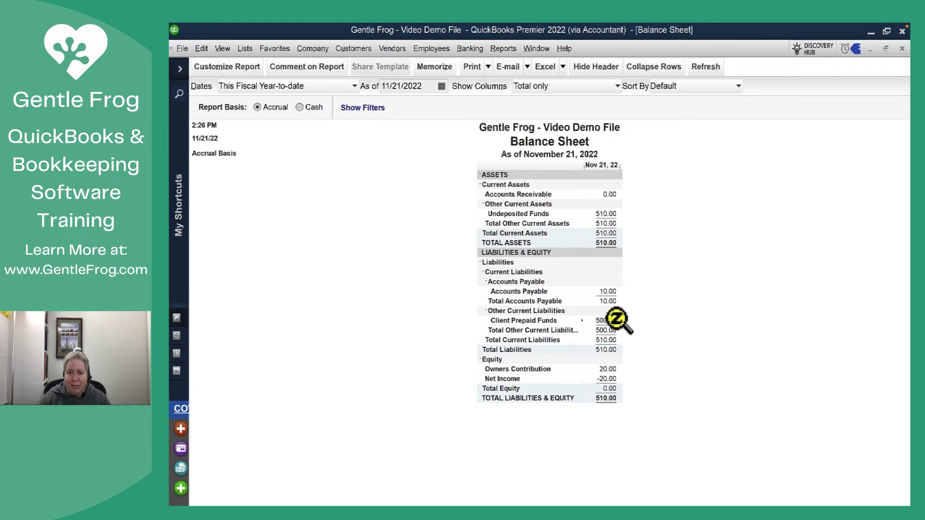
pyautogui.doubleClick(616, 319)
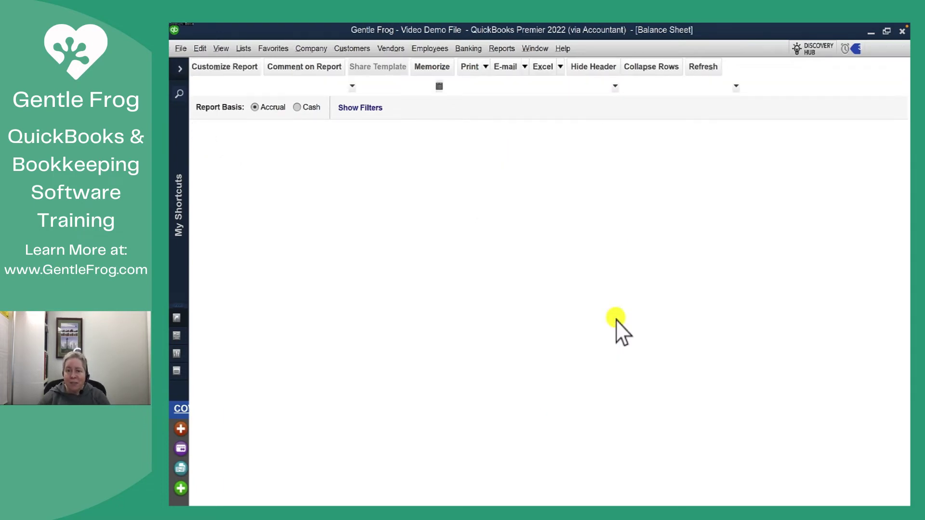
pyautogui.press('Escape')
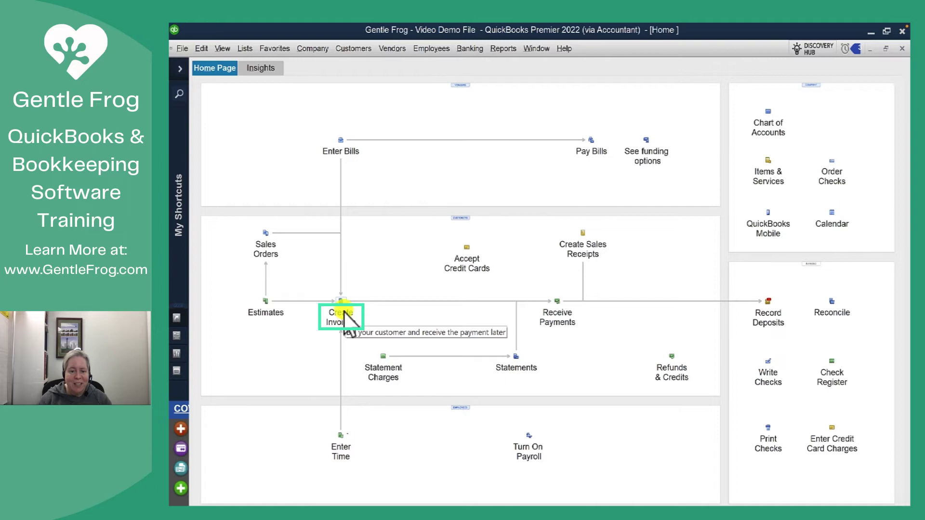
# Create invoice #3 for the customer with a first line: quantity 1 of item Project at 1,000.00.
pyautogui.hotkey('ctrl', 'i')
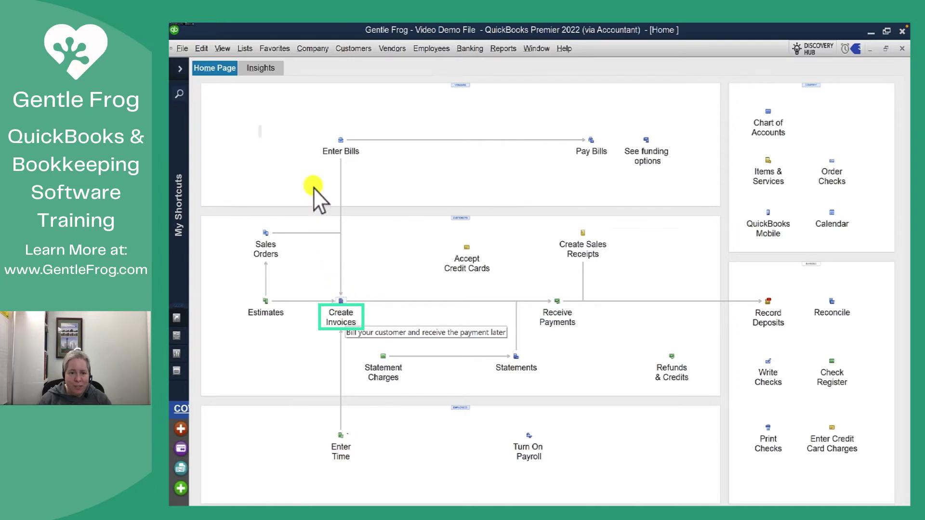
pyautogui.write('Sally The Customer')
pyautogui.press('Tab')
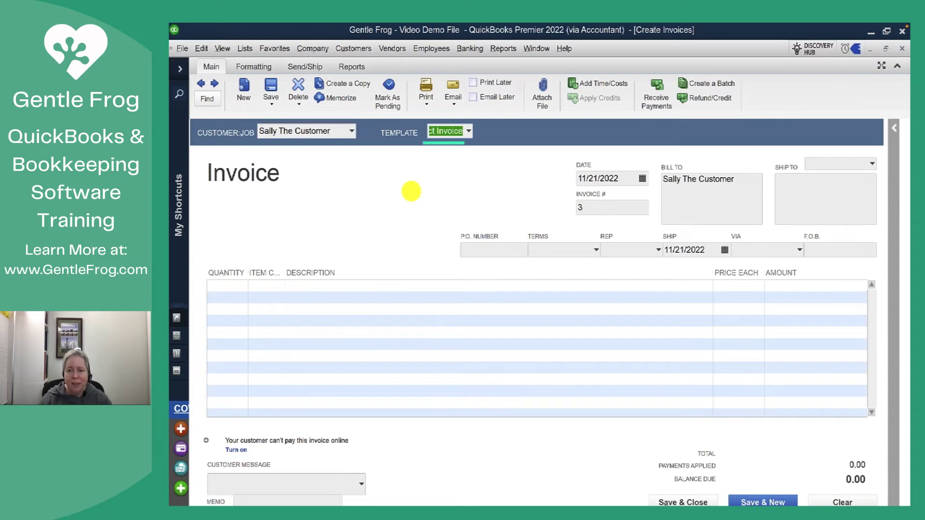
pyautogui.press('Tab')
pyautogui.click(238, 285)
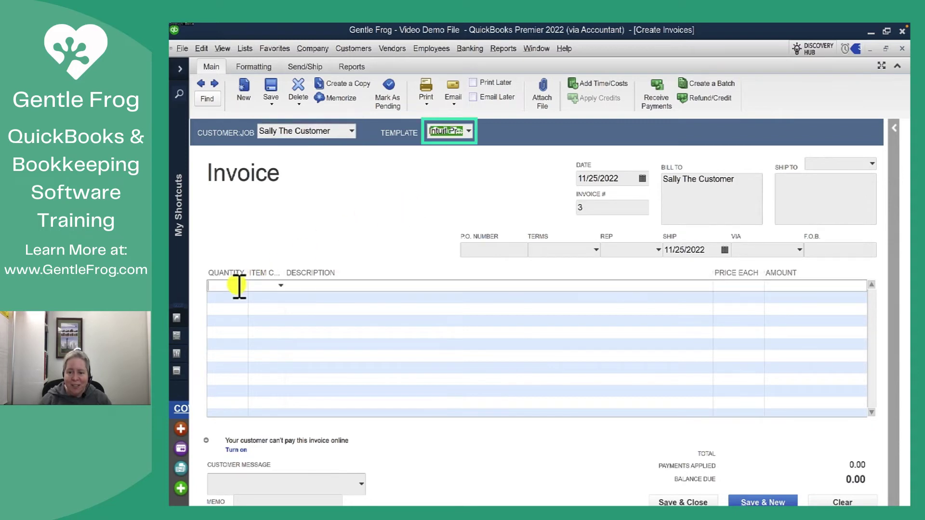
pyautogui.write('1')
pyautogui.press('Tab')
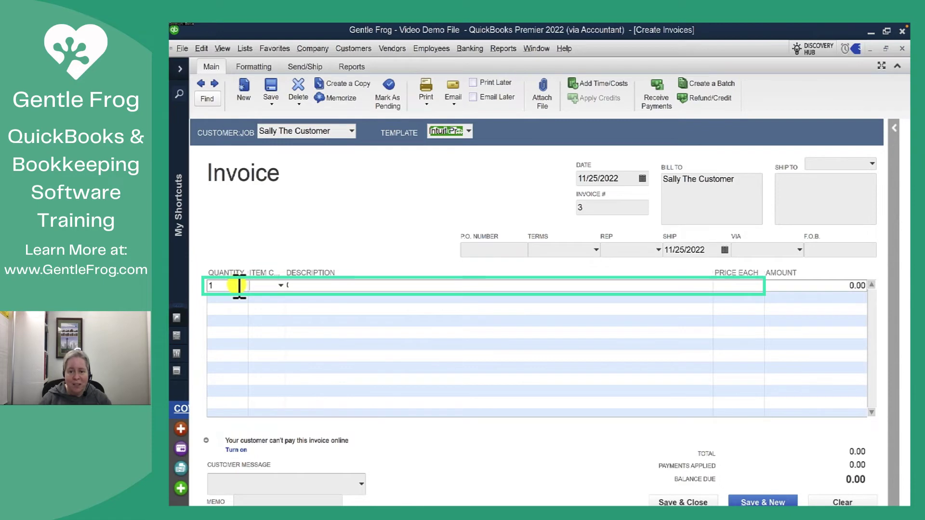
pyautogui.write('Project')
pyautogui.press('Tab')
pyautogui.press('Tab')
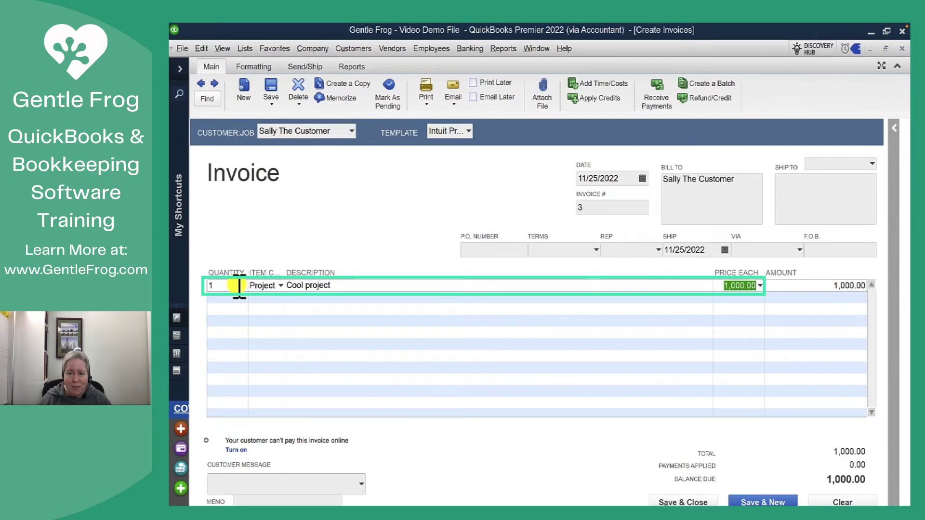
pyautogui.click(239, 301)
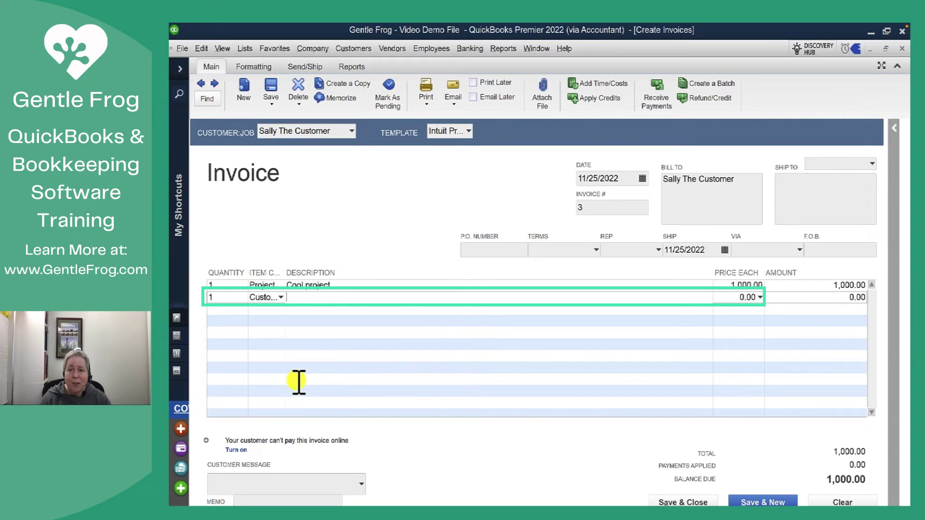
# Add a second line 'Apply deposit received on 11-21-2022' priced at -500.00.
pyautogui.write('Apply deposit received on 11-21-2022')
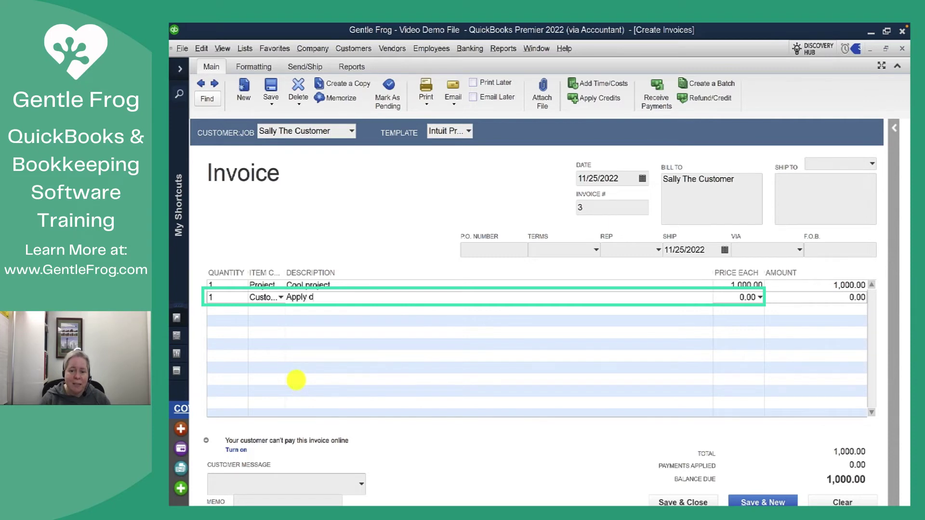
pyautogui.click(726, 297)
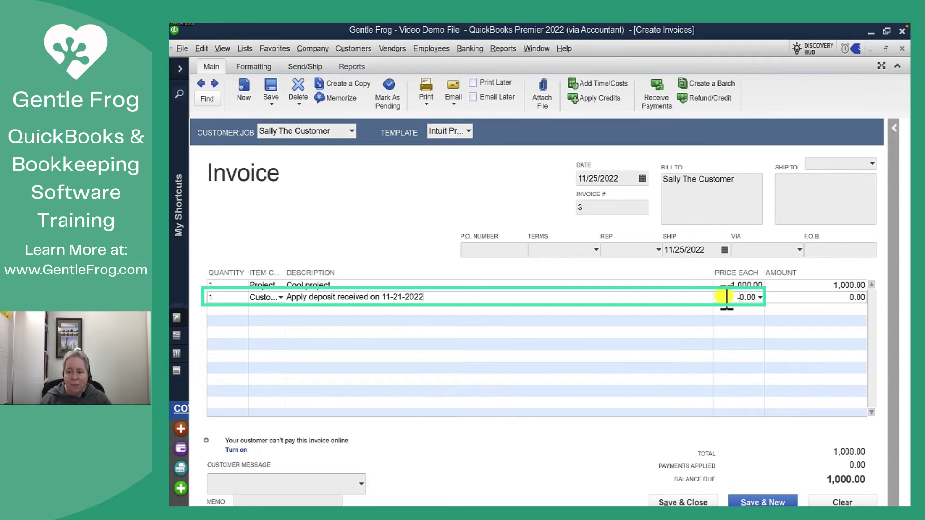
pyautogui.write('-')
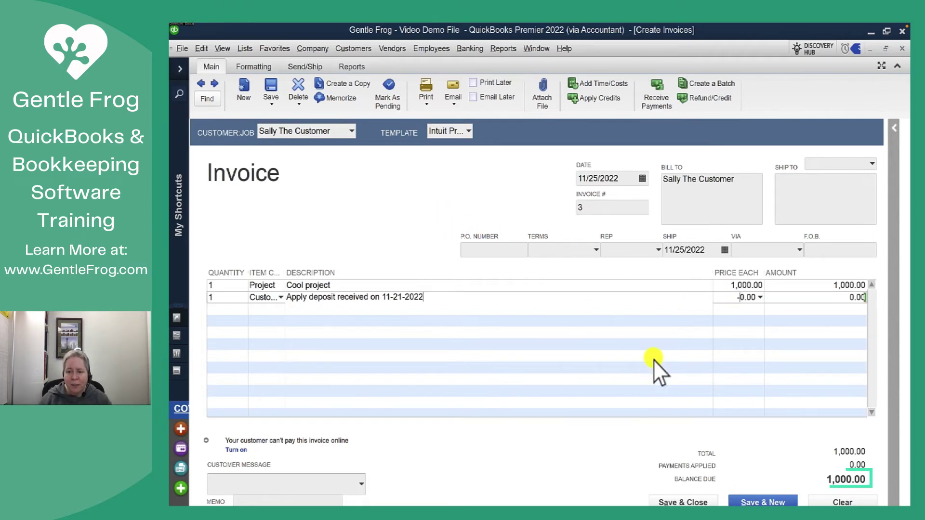
pyautogui.write('500')
pyautogui.press('Tab')
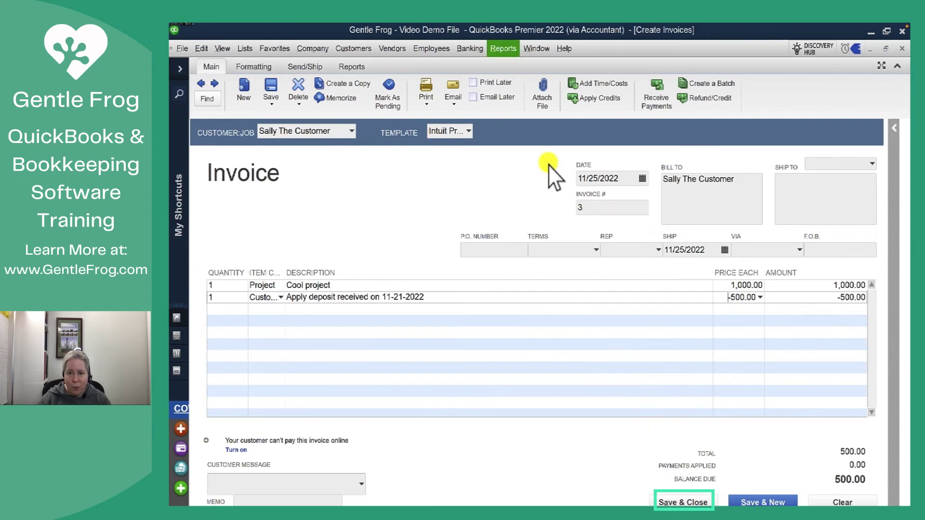
pyautogui.click(503, 48)
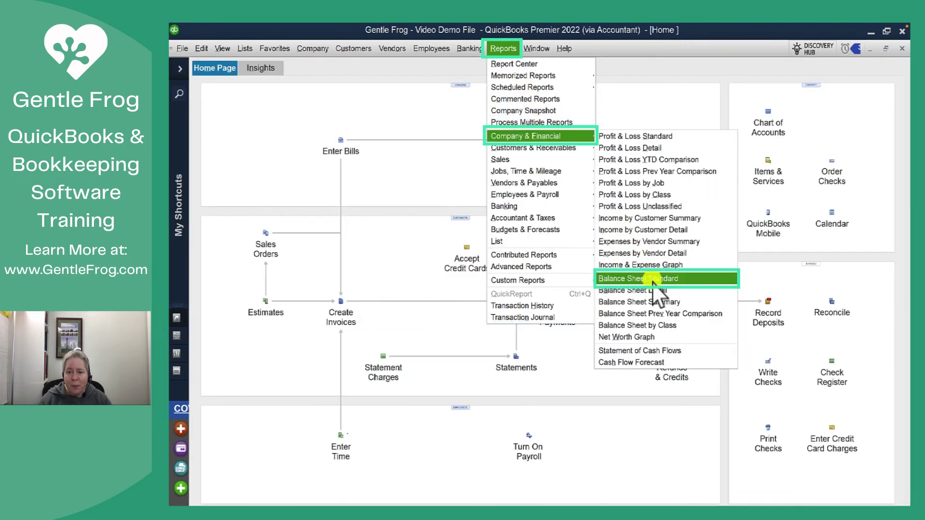
# Run the standard Balance Sheet as of 11/30/2022, showing 500.00 in Accounts Receivable.
pyautogui.click(654, 280)
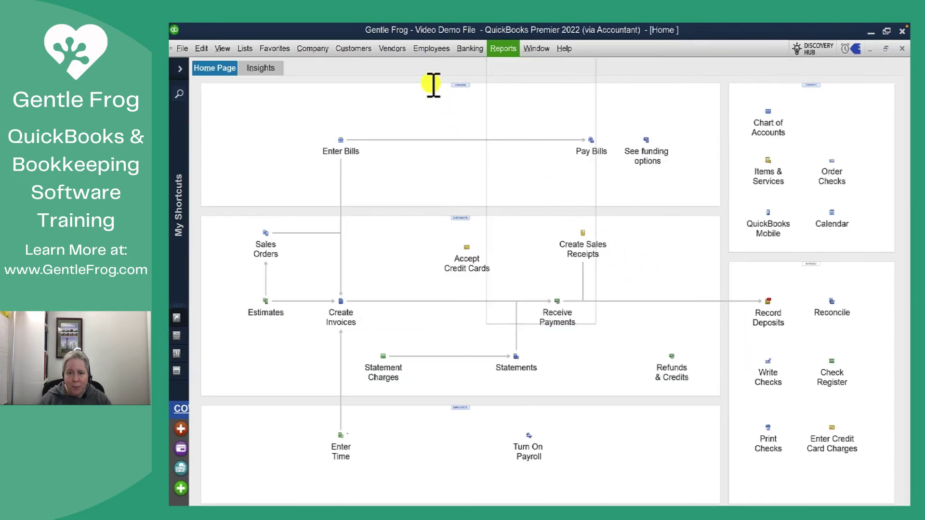
pyautogui.click(377, 92)
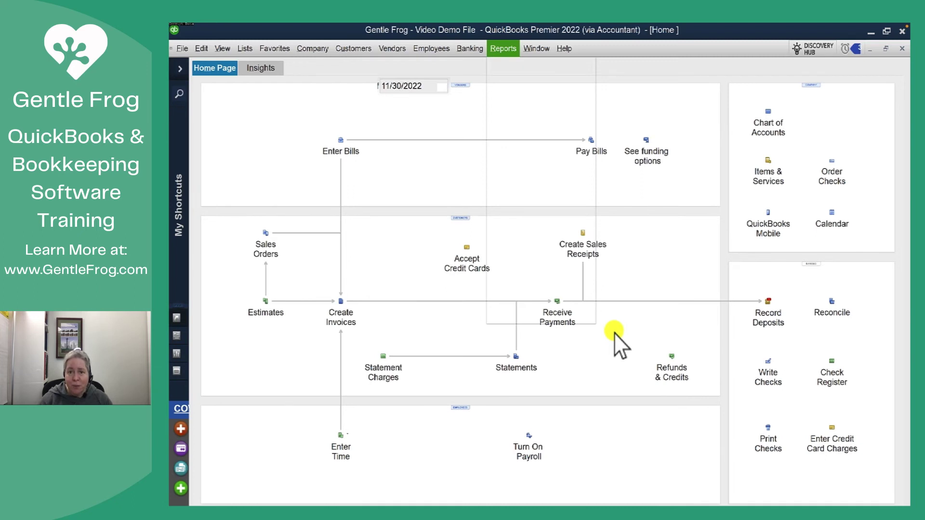
pyautogui.click(611, 224)
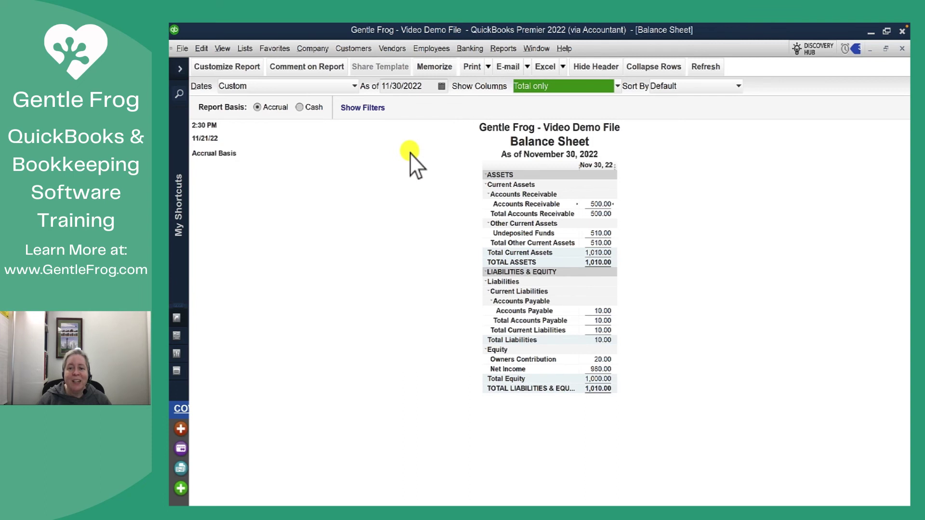
# Run the standard Profit & Loss through 11/30/2022 and switch it to accrual basis.
pyautogui.click(503, 49)
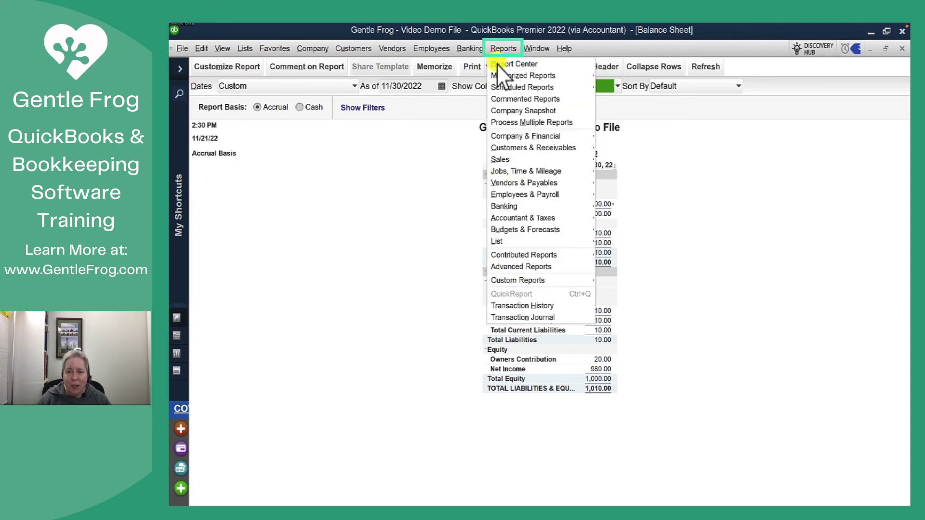
pyautogui.moveTo(516, 135)
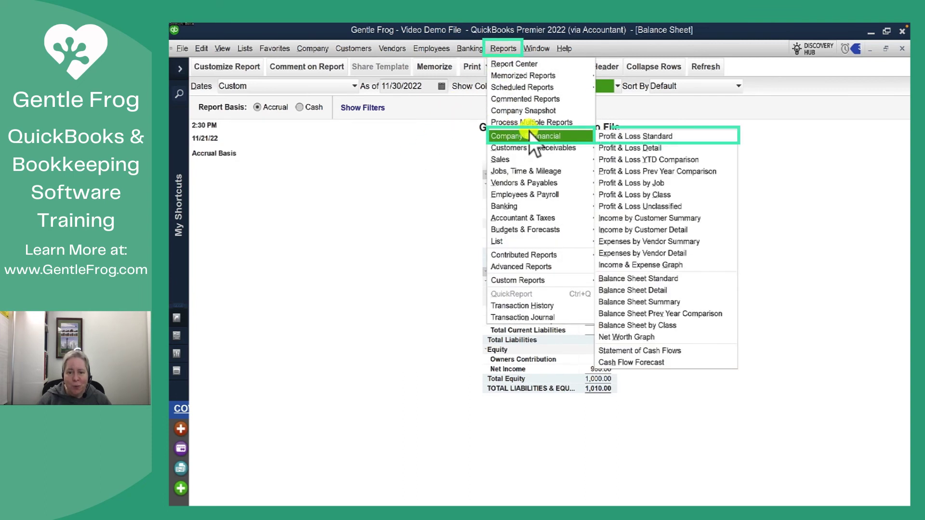
pyautogui.click(626, 135)
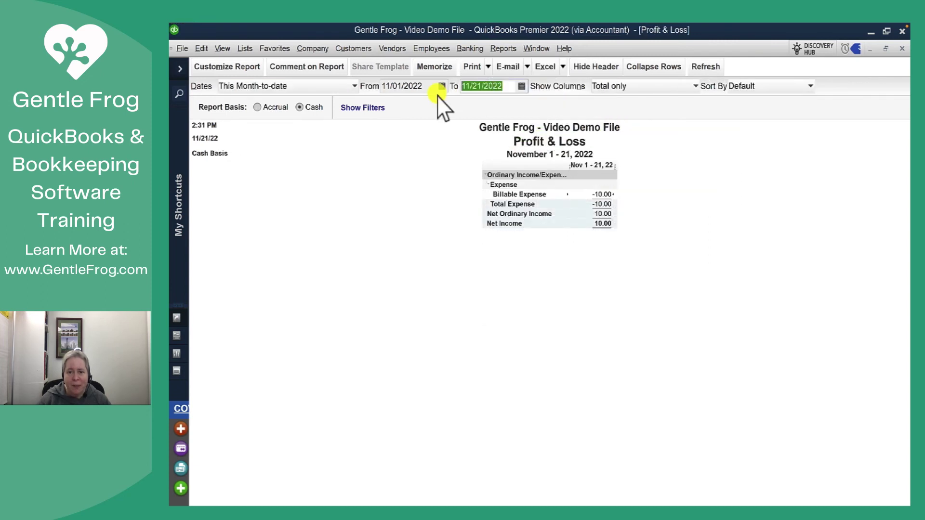
pyautogui.click(436, 93)
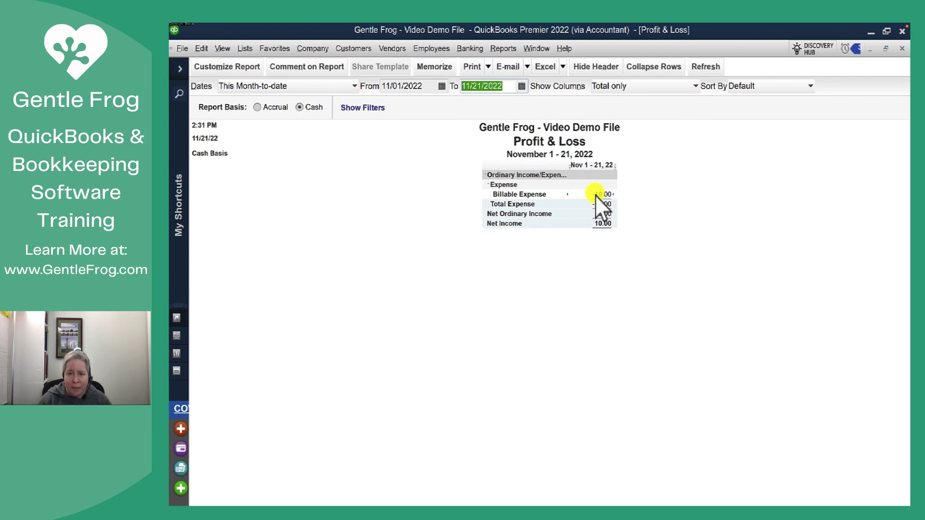
pyautogui.press('h')
pyautogui.press('Tab')
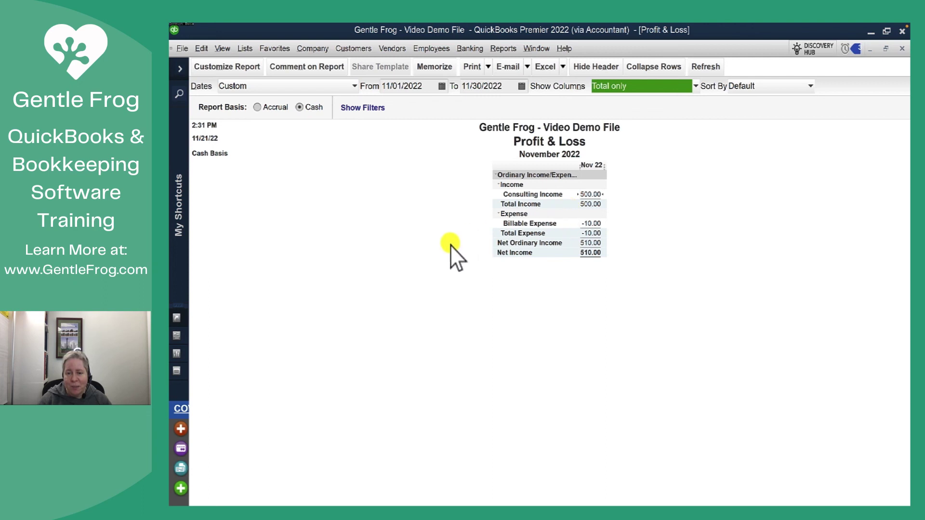
pyautogui.hotkey('alt', 'a')
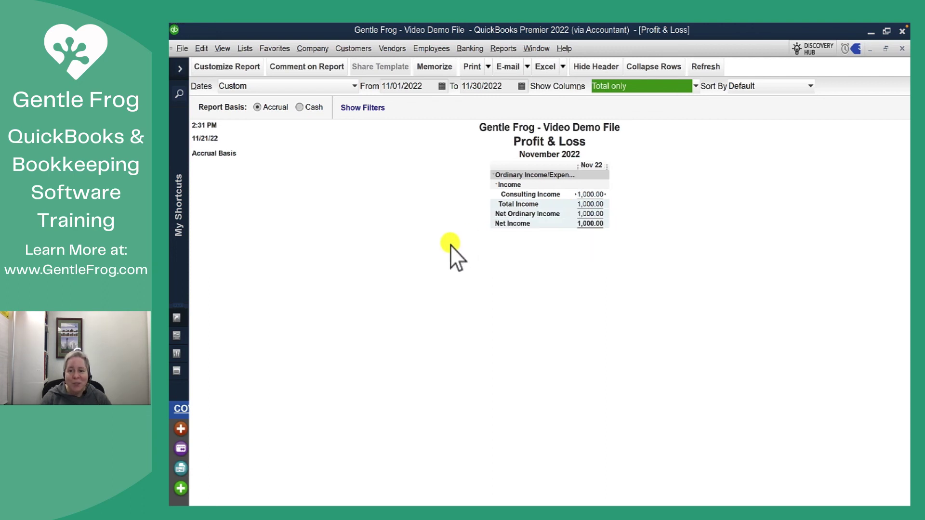